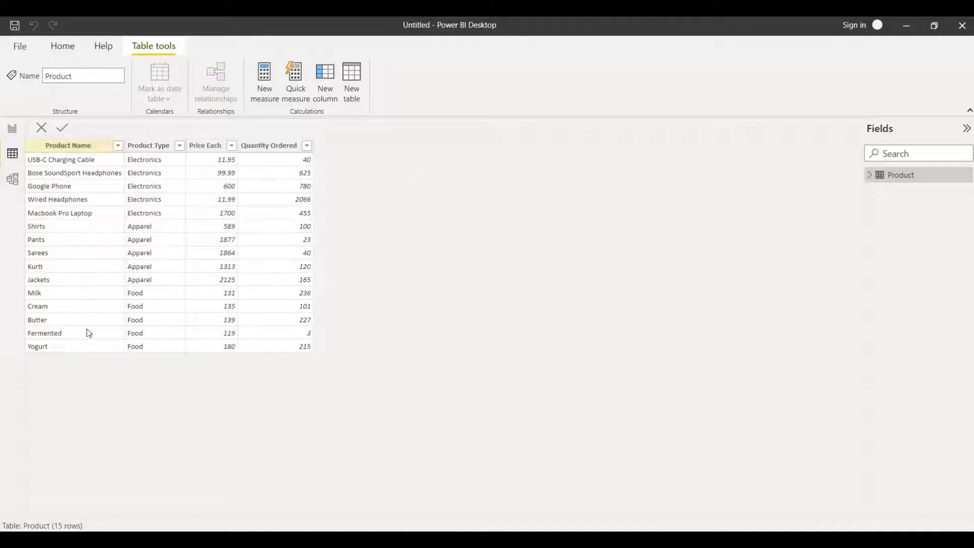
# Expand the Product table to show Price Each, Product Name, Product Type and Quantity Ordered
pyautogui.click(872, 175)
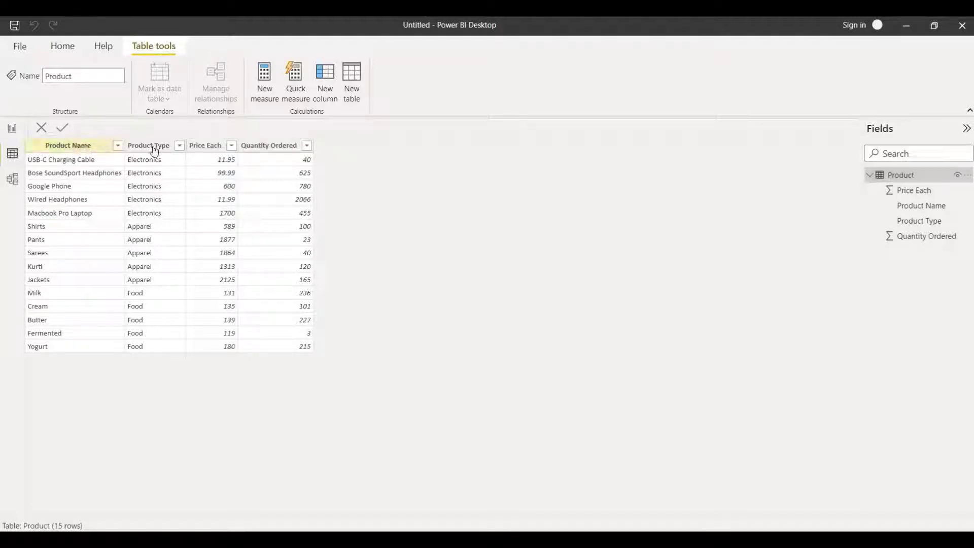
# Create a new calculated table named Add_Columns with the formula starting ADDCOLUMNS( on a second line
pyautogui.click(354, 101)
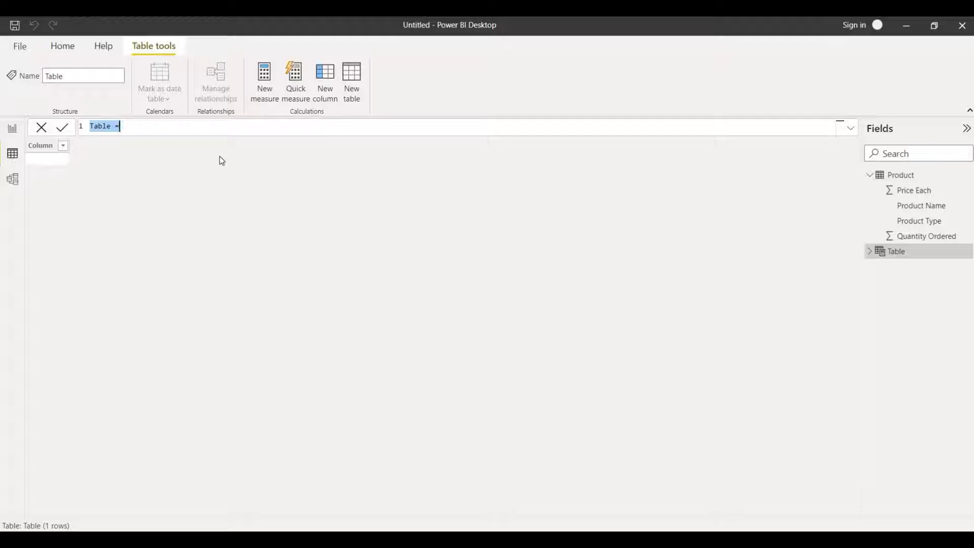
pyautogui.hotkey('shift', 'Left')
pyautogui.hotkey('shift', 'Left')
pyautogui.hotkey('shift', 'Left')
pyautogui.write('Add_Columns')
pyautogui.hotkey('shift', 'Return')
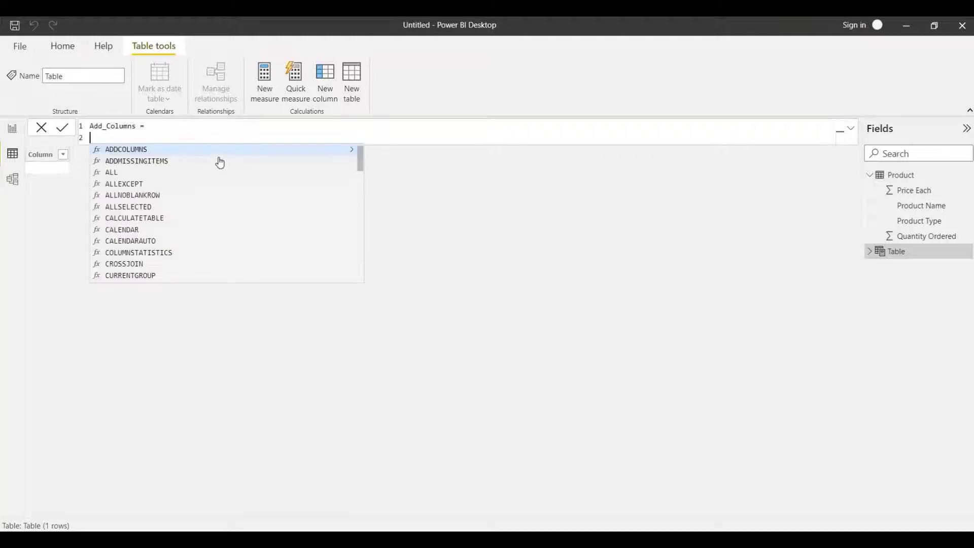
pyautogui.press('Tab')
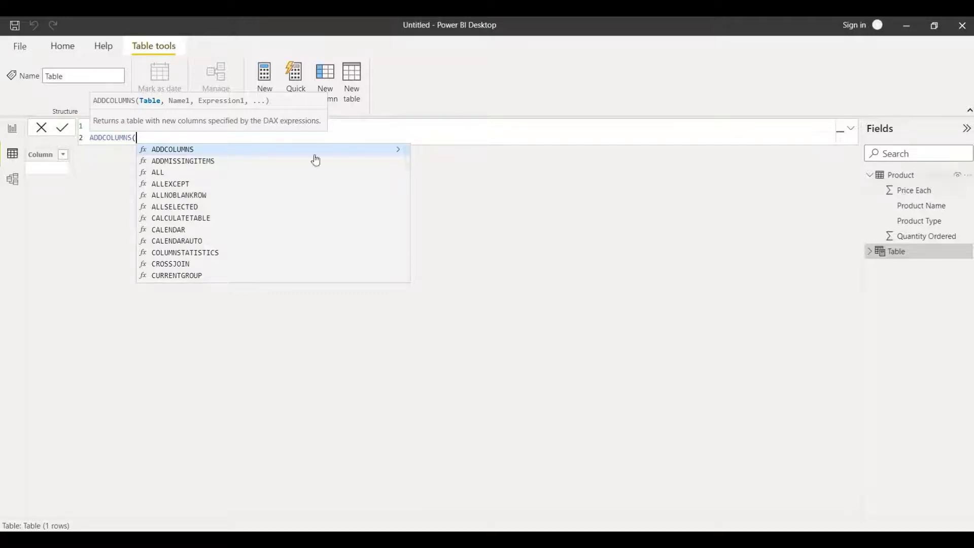
# Pass the 'Product' table and the new column name "Prod_Name_Type" as ADDCOLUMNS arguments
pyautogui.write('pro')
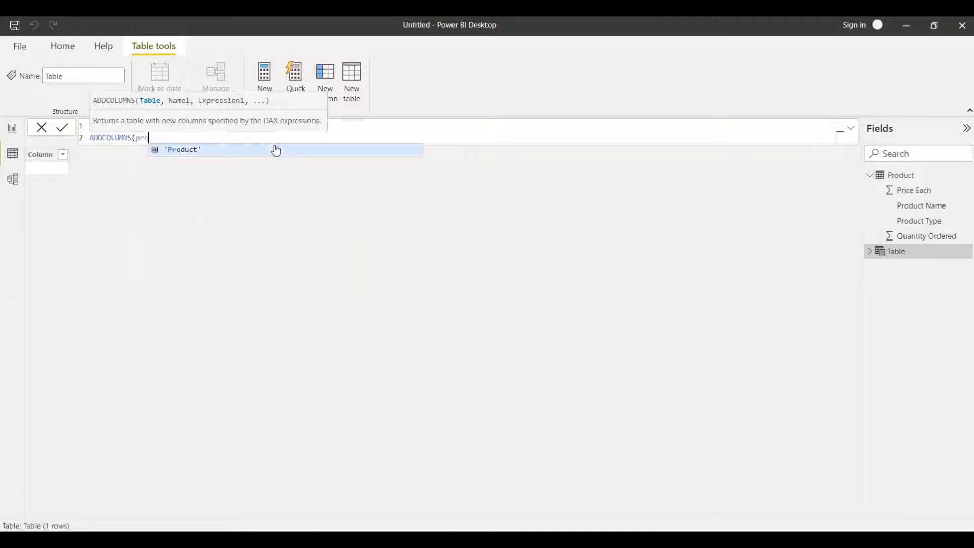
pyautogui.click(188, 151)
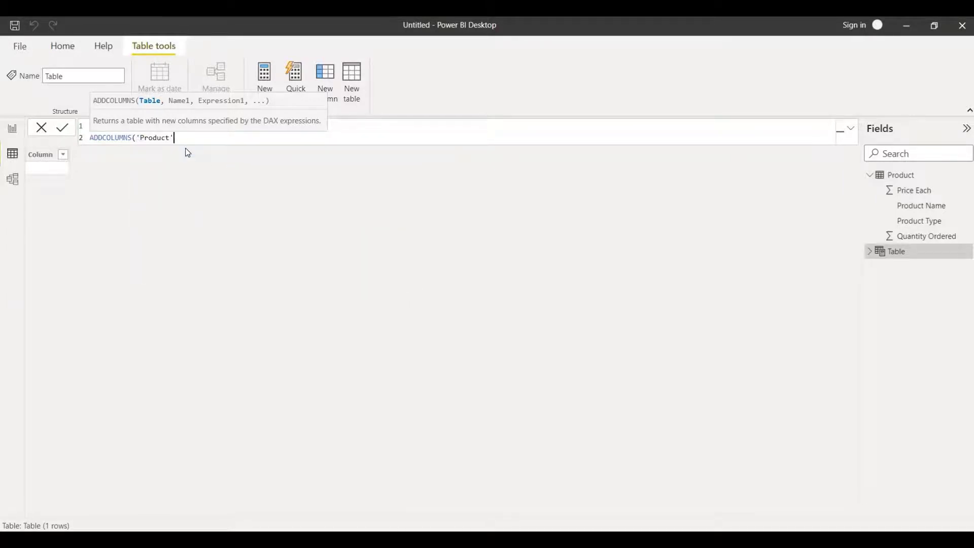
pyautogui.write(',')
pyautogui.write('"Prod_Name_Type",')
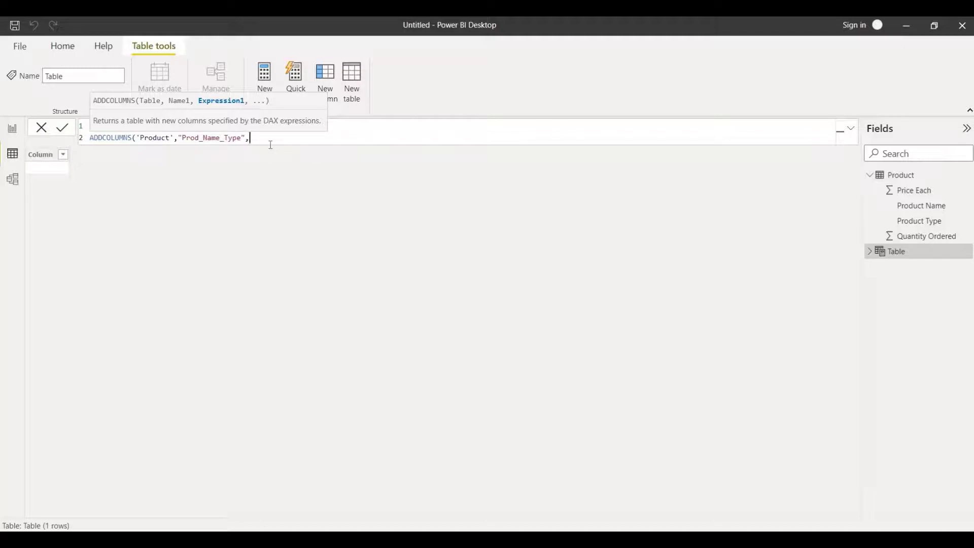
# Define the column as 'Product'[Product Name] & " ---> " & 'Product'[Product Type]
pyautogui.write('name')
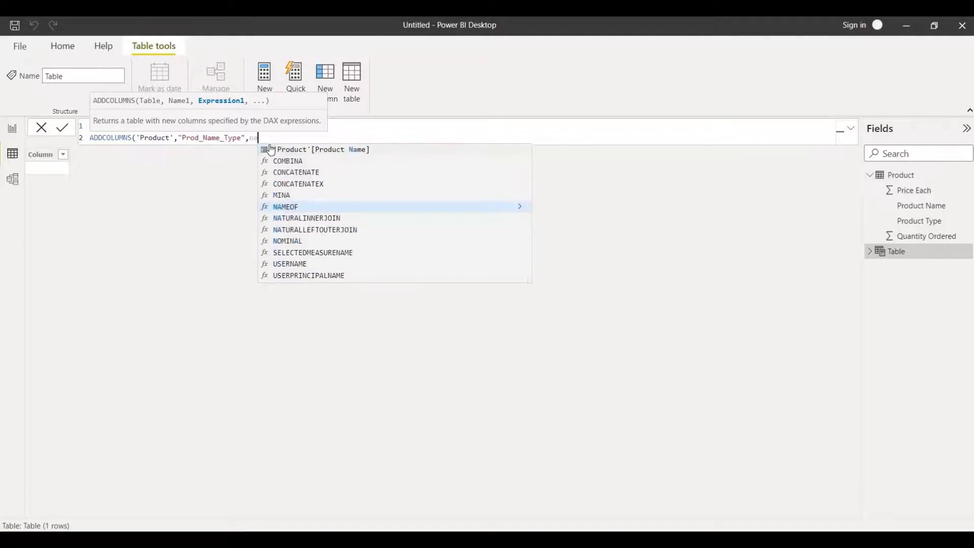
pyautogui.click(351, 151)
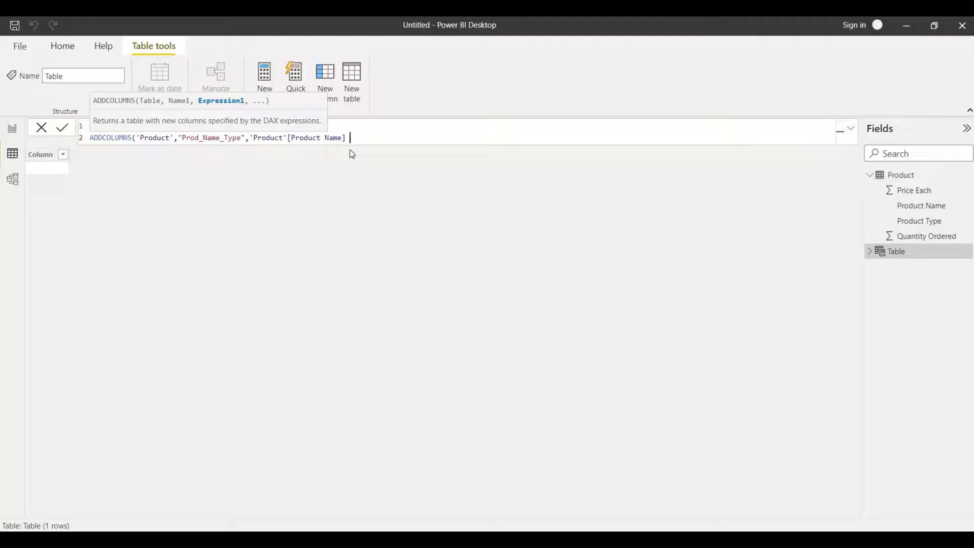
pyautogui.write('& "--->')
pyautogui.press('Left')
pyautogui.press('Left')
pyautogui.press('Right')
pyautogui.press('Right')
pyautogui.press('Right')
pyautogui.press('Right')
pyautogui.write('" & \'Pro')
pyautogui.click(500, 152)
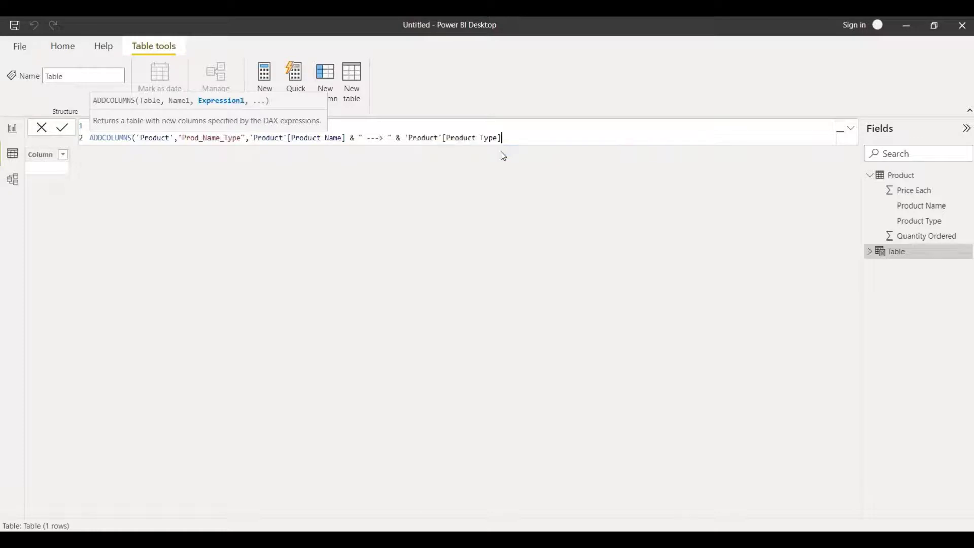
# Close the ADDCOLUMNS formula and commit it, producing 15 rows with Prod_Name_Type values
pyautogui.write(')')
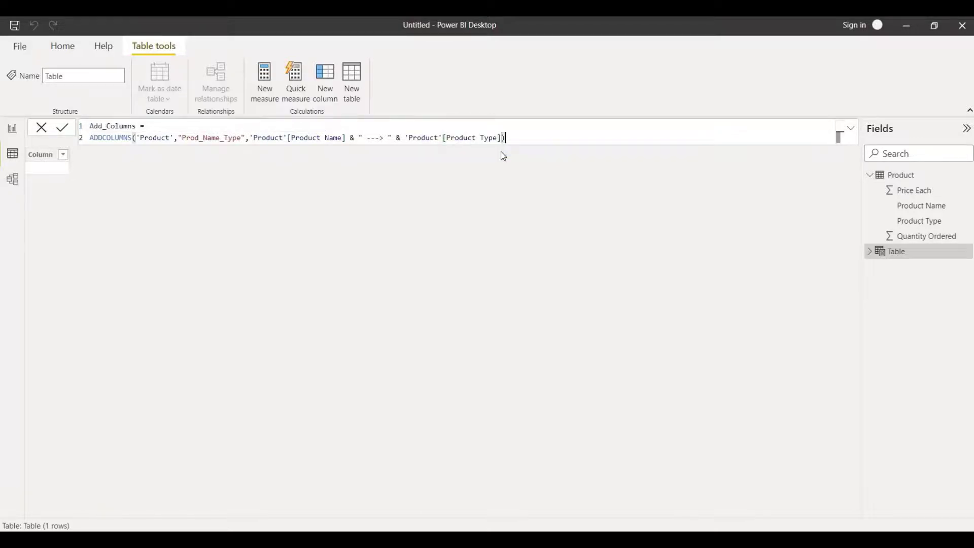
pyautogui.press('Return')
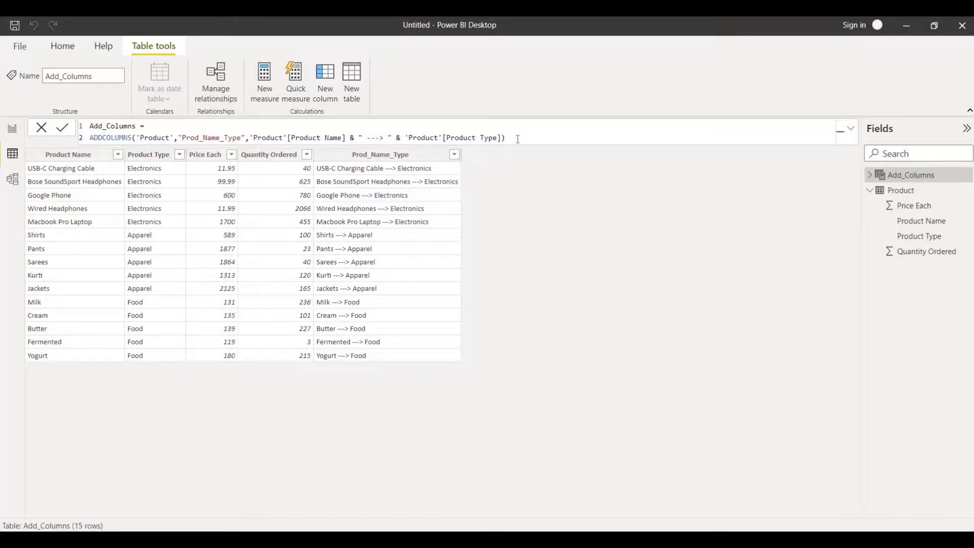
# Create another calculated table named Select_Columns and begin typing SELECTCOLUMNS on a second line
pyautogui.click(352, 96)
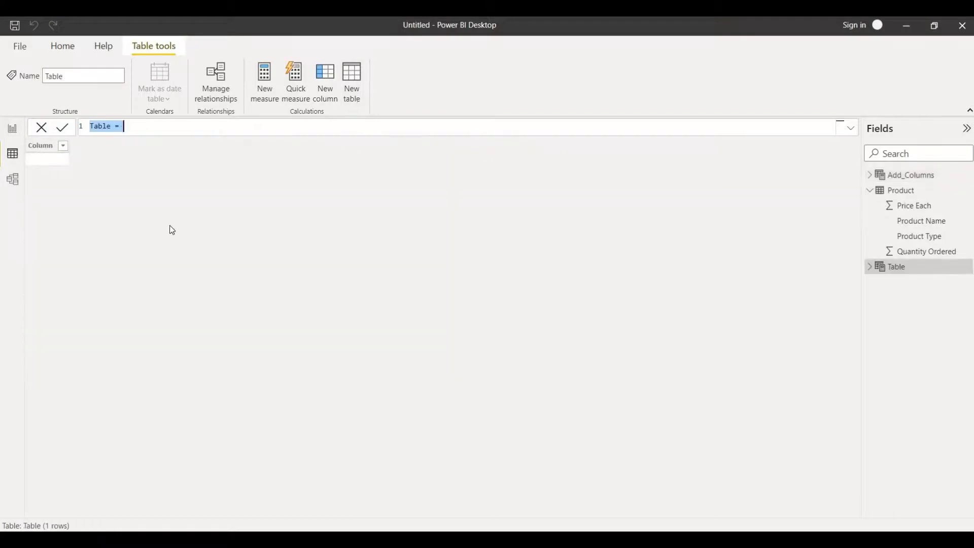
pyautogui.hotkey('shift', 'Left')
pyautogui.hotkey('shift', 'Left')
pyautogui.hotkey('shift', 'Left')
pyautogui.write('Select_Columns')
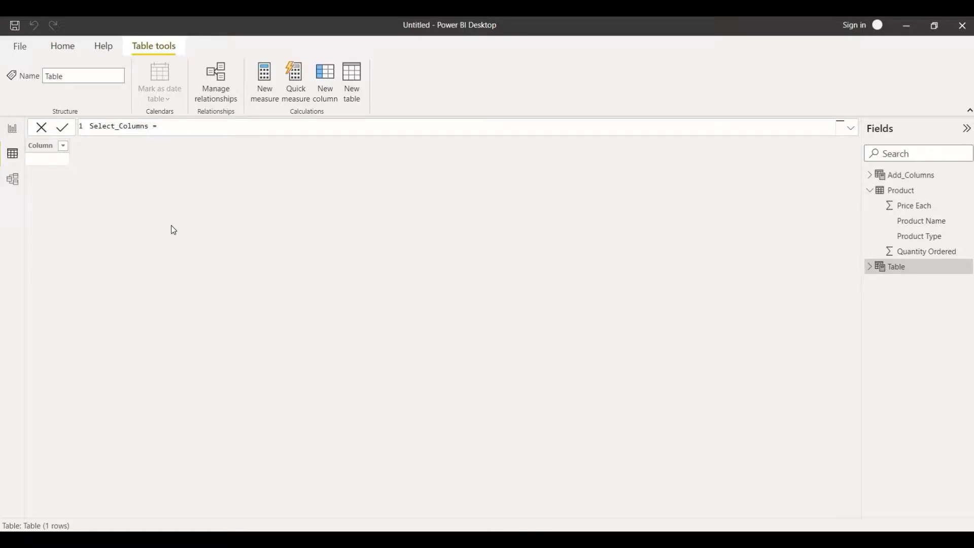
pyautogui.hotkey('shift', 'Return')
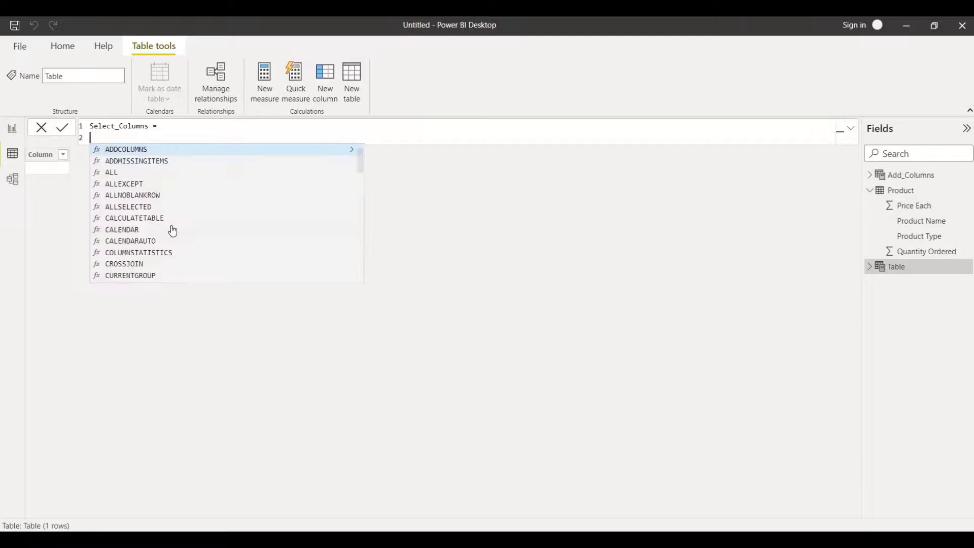
pyautogui.write('se')
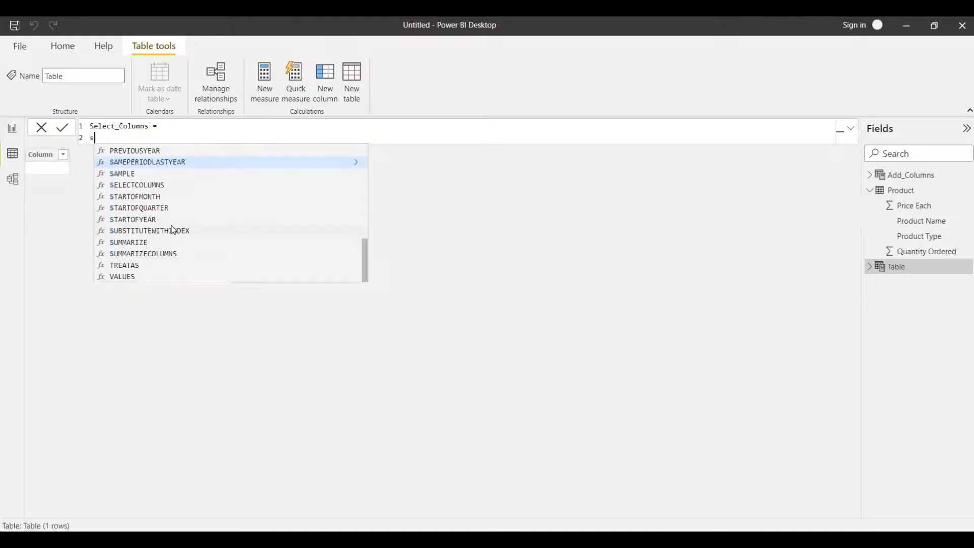
# Write SELECTCOLUMNS('Product',"Name + Type",'Product'[Product Name] & "__" & 'Product'[Product Type])
pyautogui.click(144, 184)
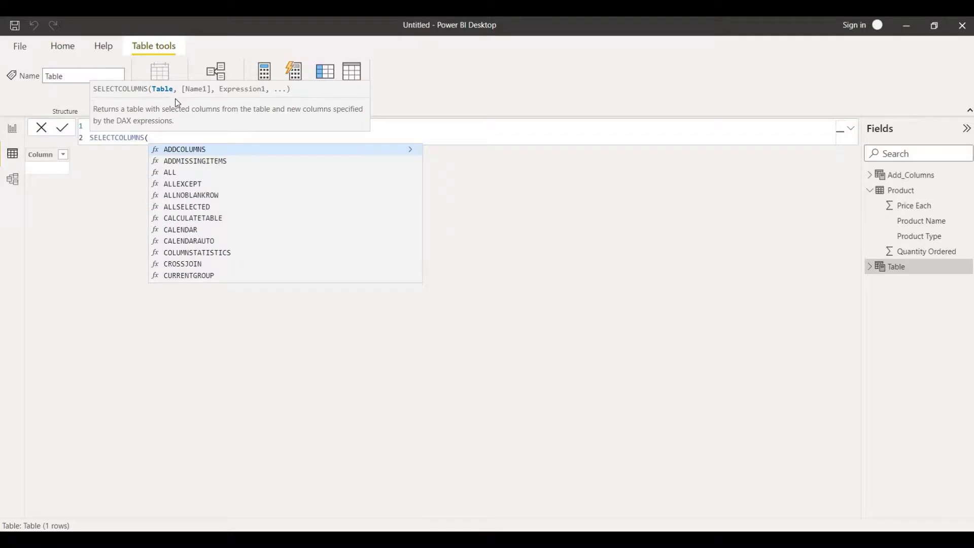
pyautogui.write('pro')
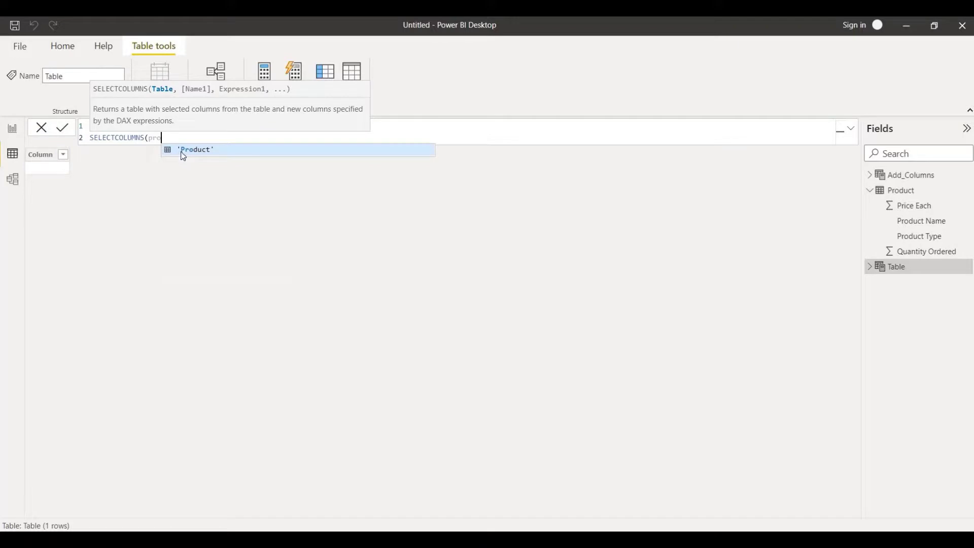
pyautogui.click(182, 153)
pyautogui.write(',')
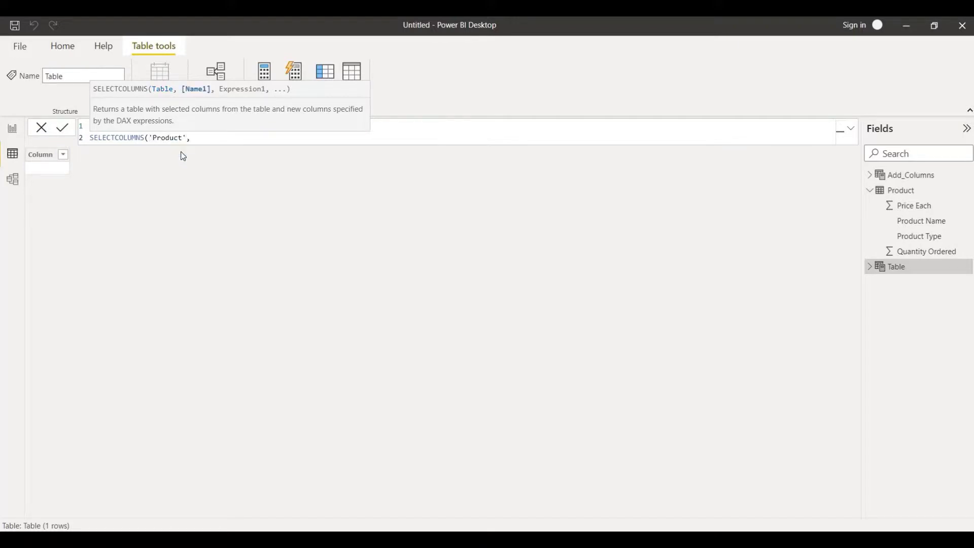
pyautogui.write('"Name + Type",')
pyautogui.write('name')
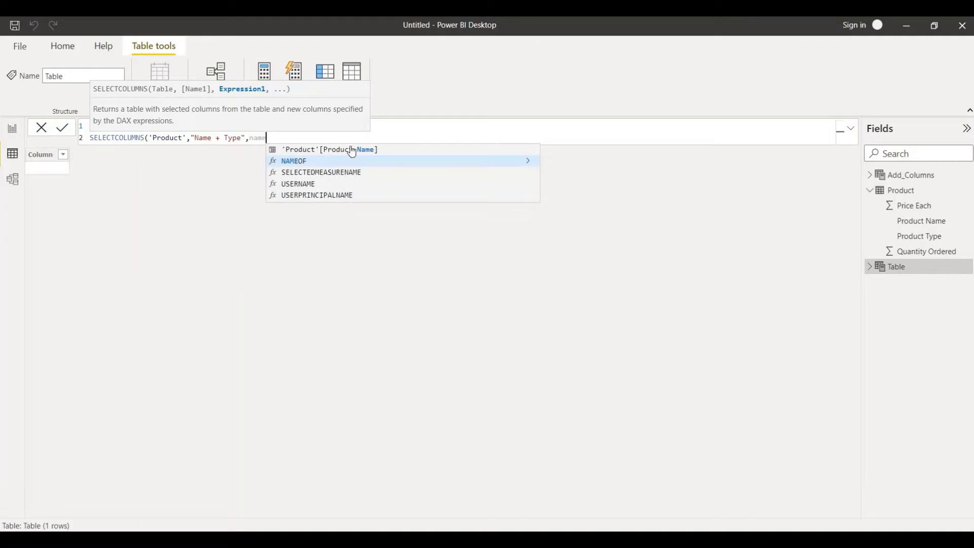
pyautogui.click(351, 152)
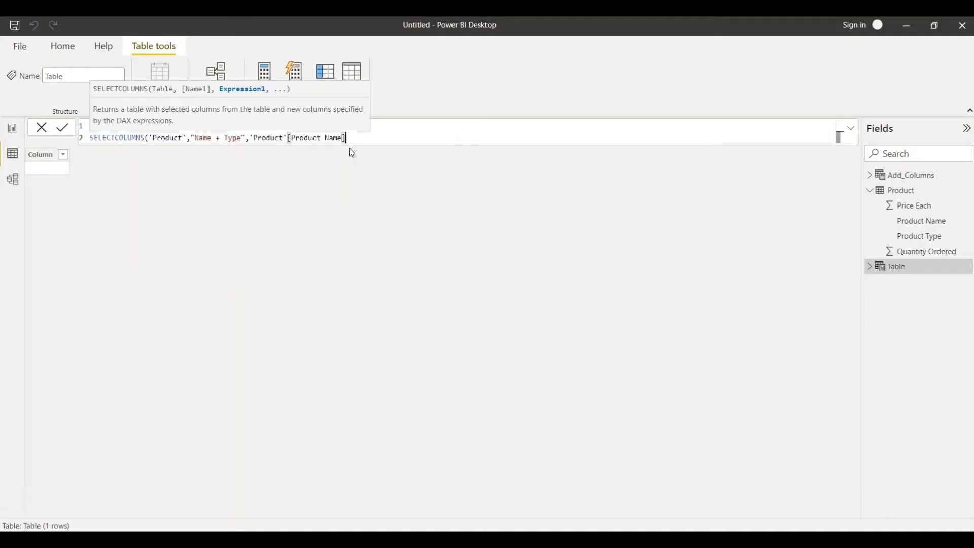
pyautogui.write('&')
pyautogui.write(' "')
pyautogui.write('__" ')
pyautogui.write('&')
pyautogui.write(' type')
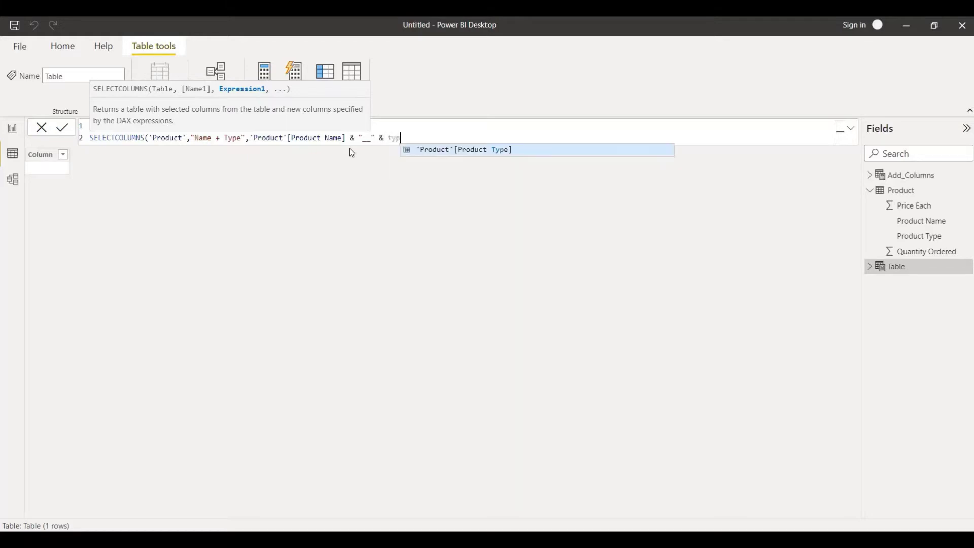
pyautogui.click(436, 154)
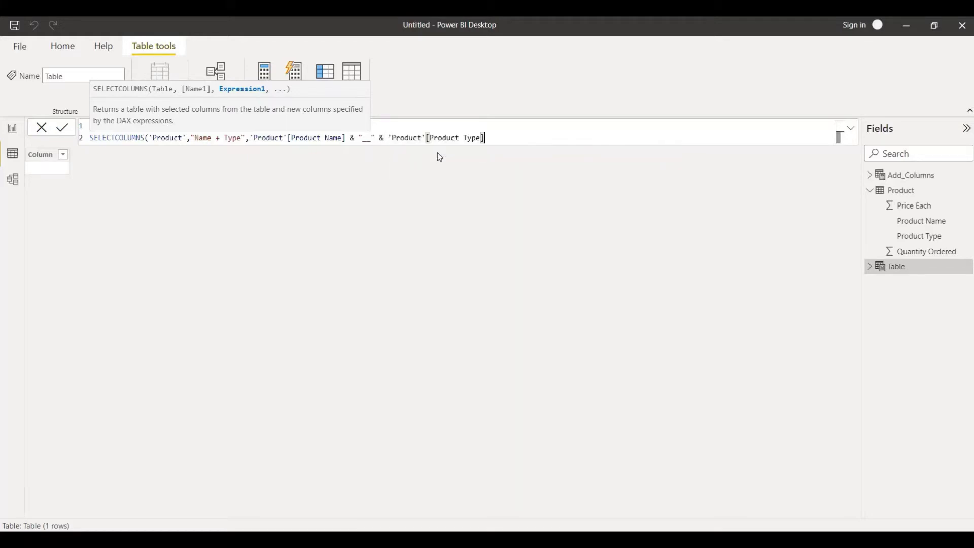
# Close the SELECTCOLUMNS formula and commit it, yielding 15 Name + Type entries like Milk__Food
pyautogui.write(')')
pyautogui.press('Return')
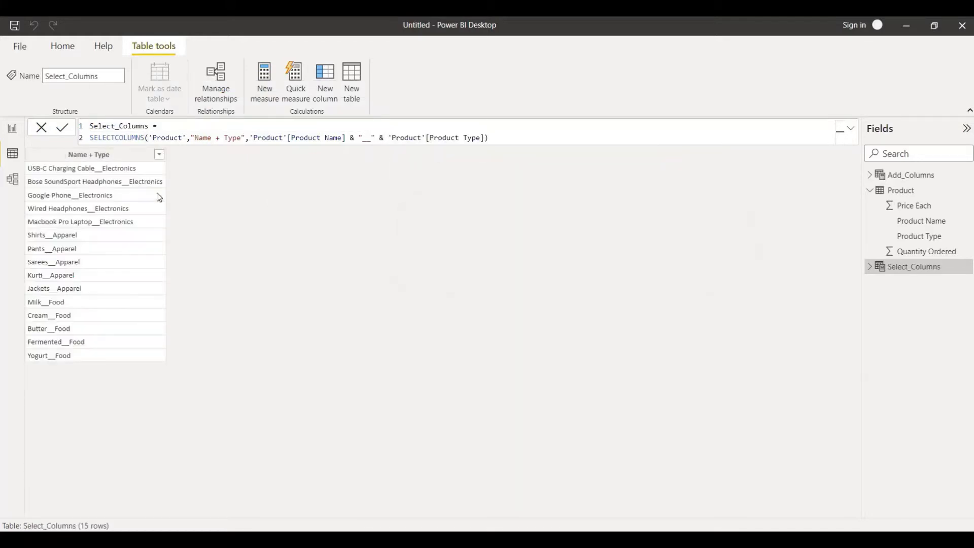